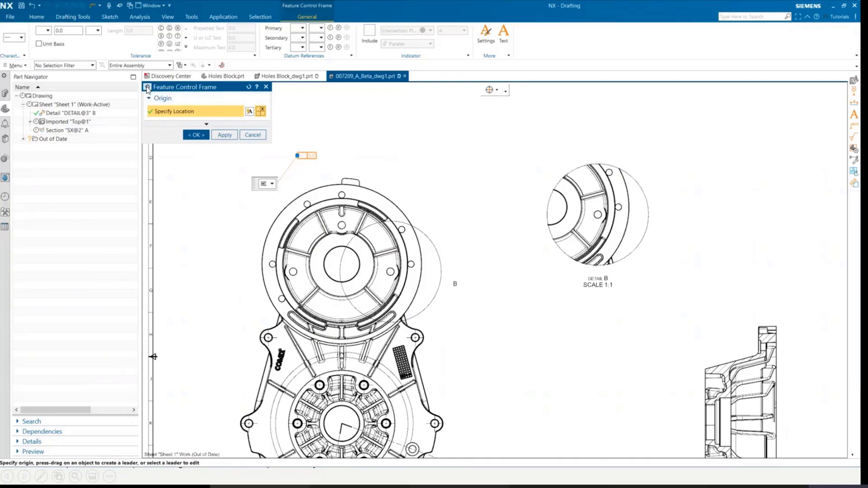
Show the full set of Feature Control Frame options and expand the leader settings
left_click(147, 87)
left_click(174, 107)
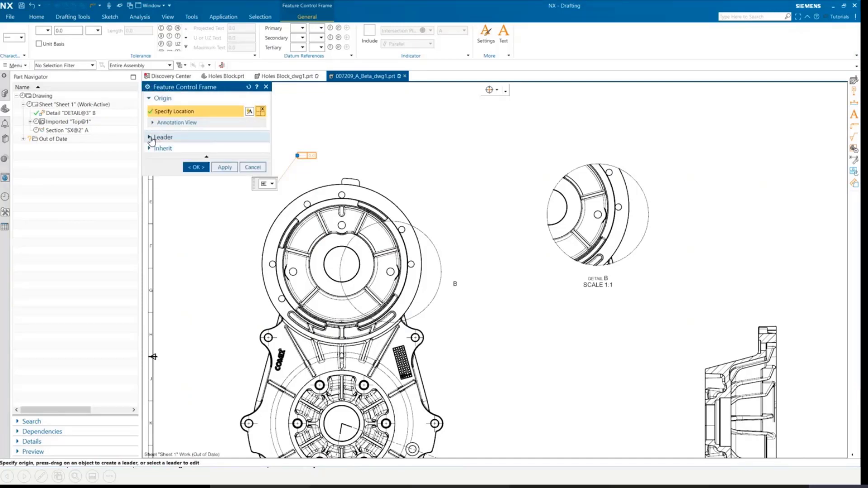
left_click(151, 138)
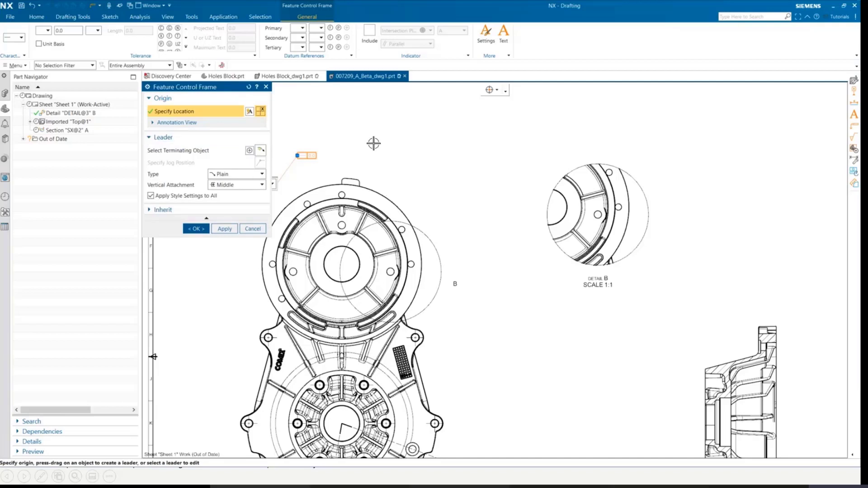
Switch the feature control frame to a composite frame and add a third tolerance row
middle_click_drag(343, 148, 388, 151, "shift")
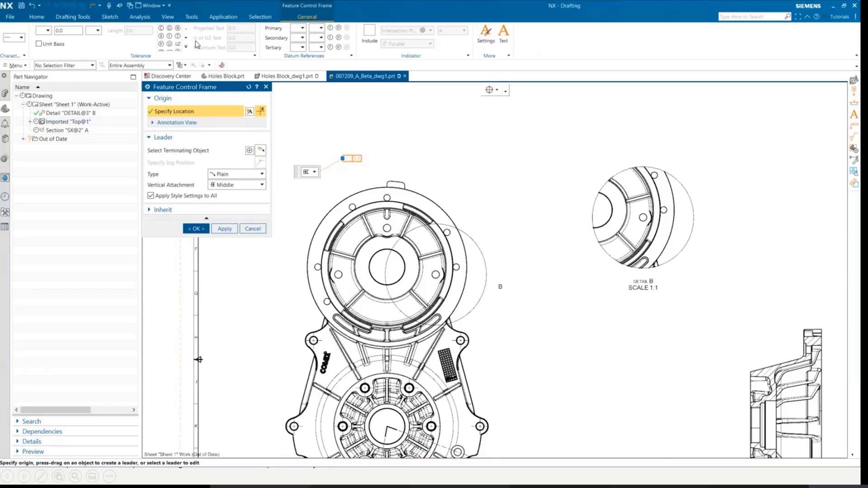
left_click(314, 172)
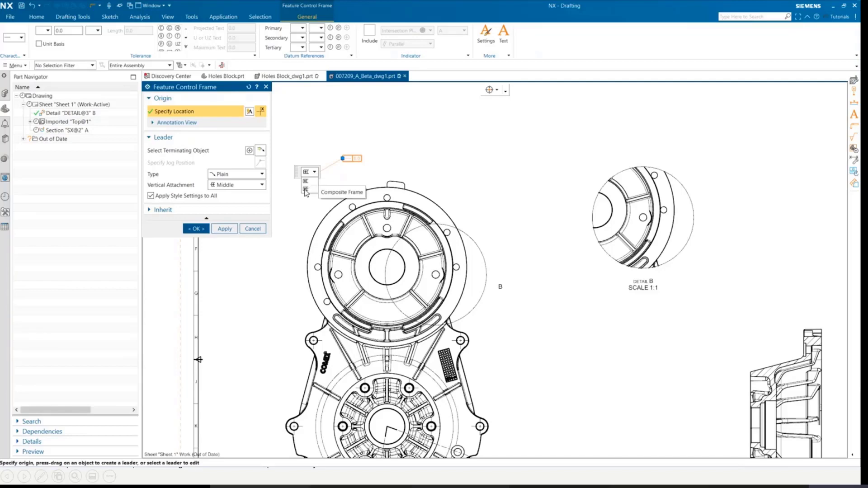
left_click(306, 190)
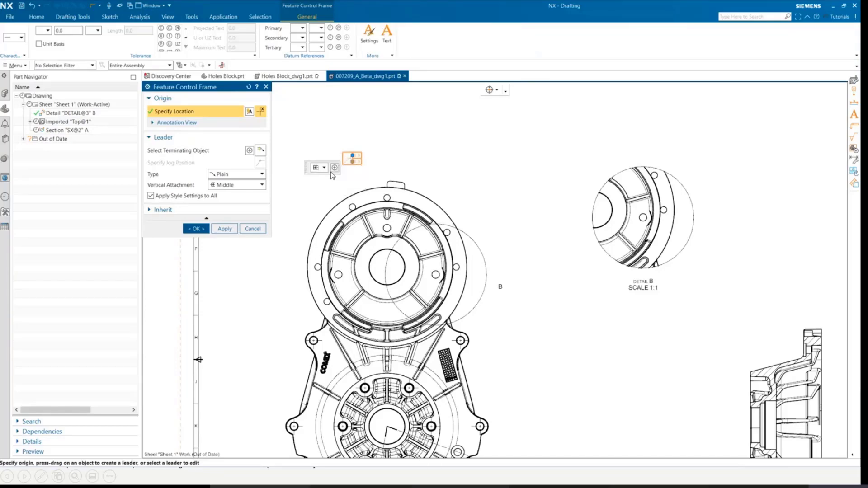
scroll(355, 158, "down", 5)
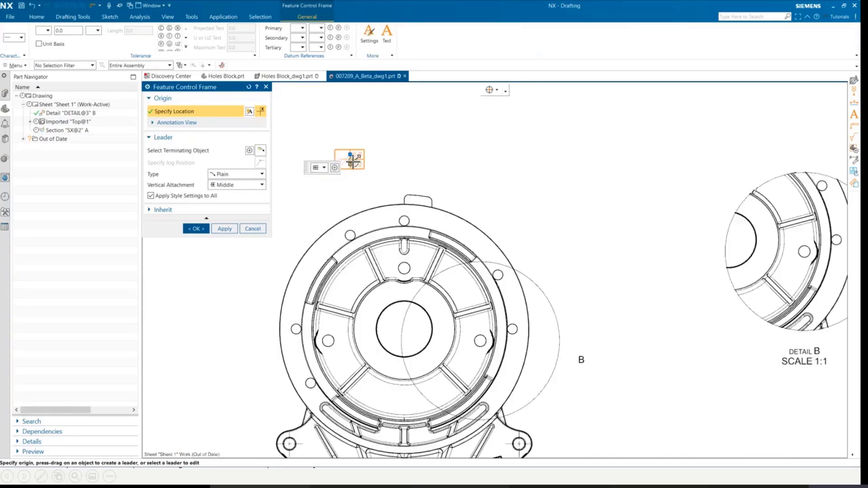
middle_click_drag(371, 151, 421, 175)
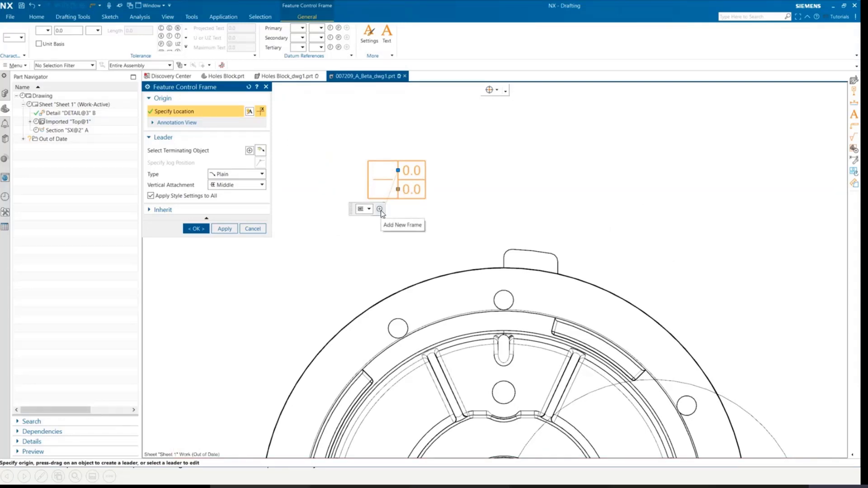
left_click(380, 210)
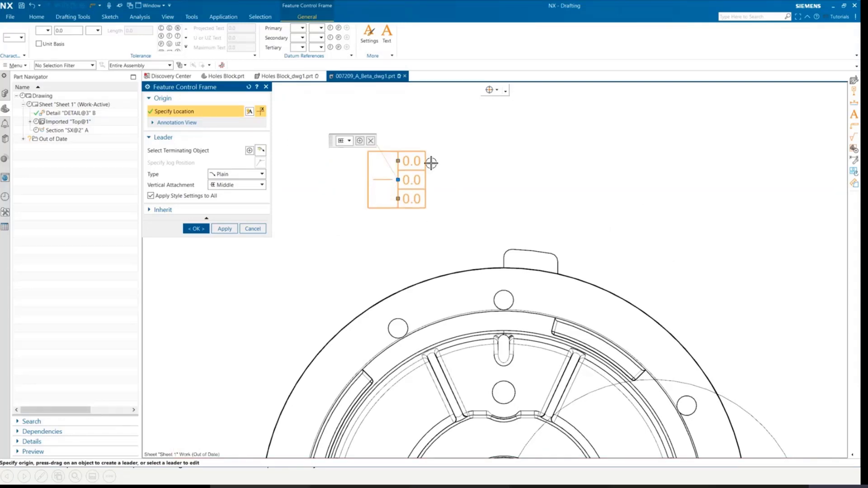
Set the first row's tolerance to 0.3 and add a new row based on it
left_click(404, 161)
left_click(63, 30)
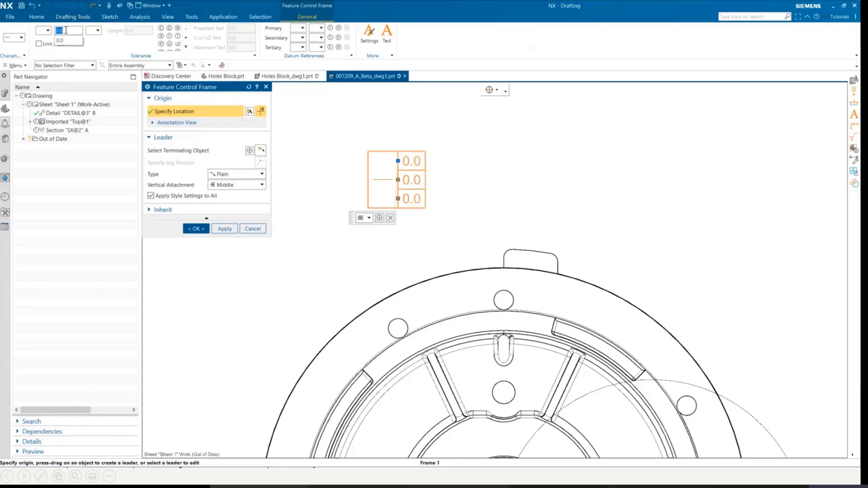
type("0.3")
left_click(380, 218)
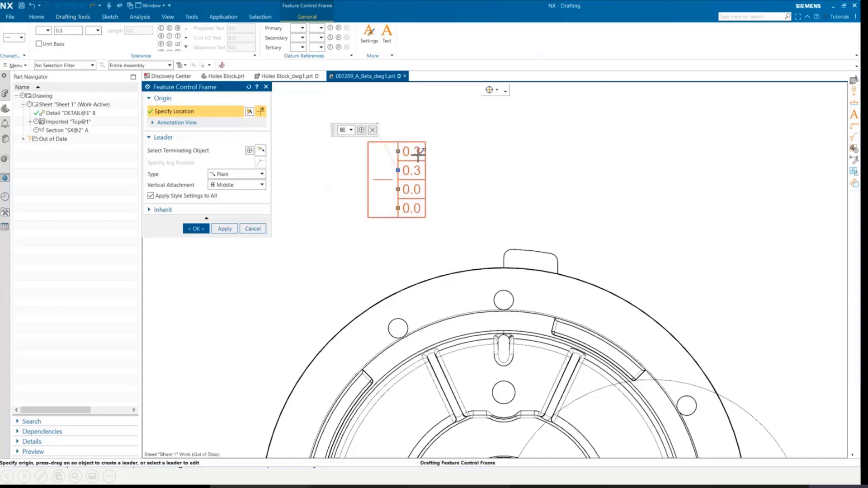
Move the second 0.3 row down one place in the composite frame and back up again
right_click(398, 171)
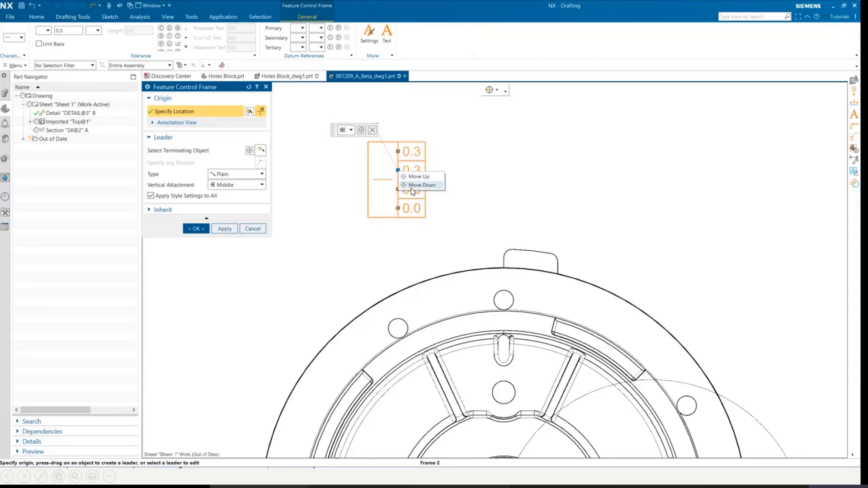
left_click(412, 187)
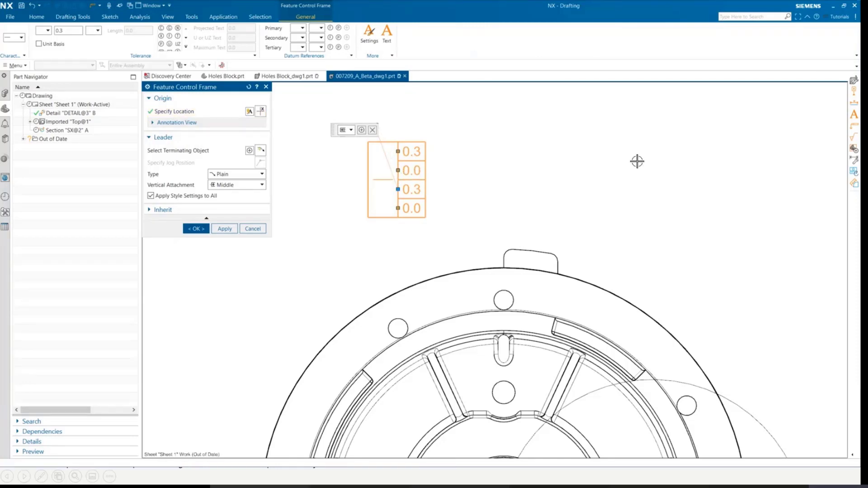
right_click(400, 188)
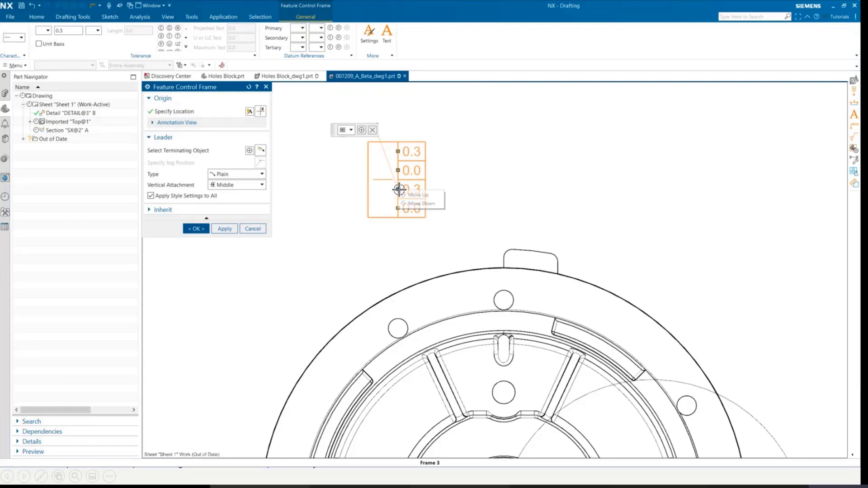
left_click(420, 195)
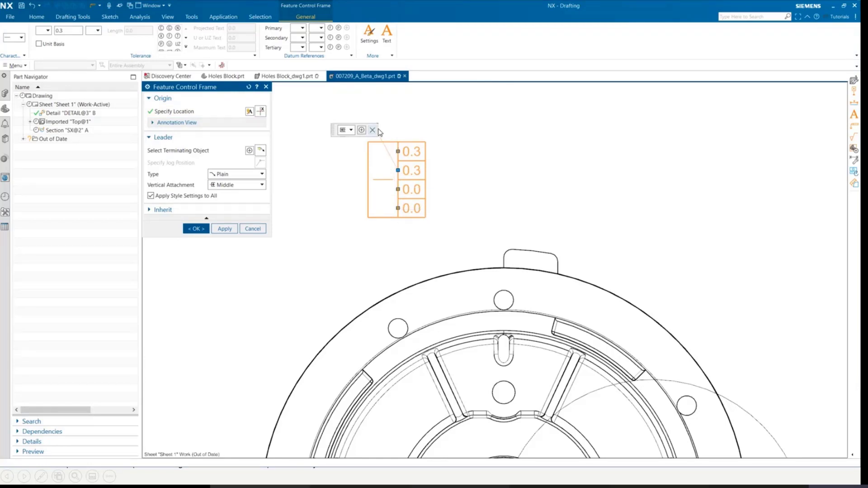
Return the annotation to a single frame and set its characteristic to flatness
left_click(350, 130)
left_click(342, 139)
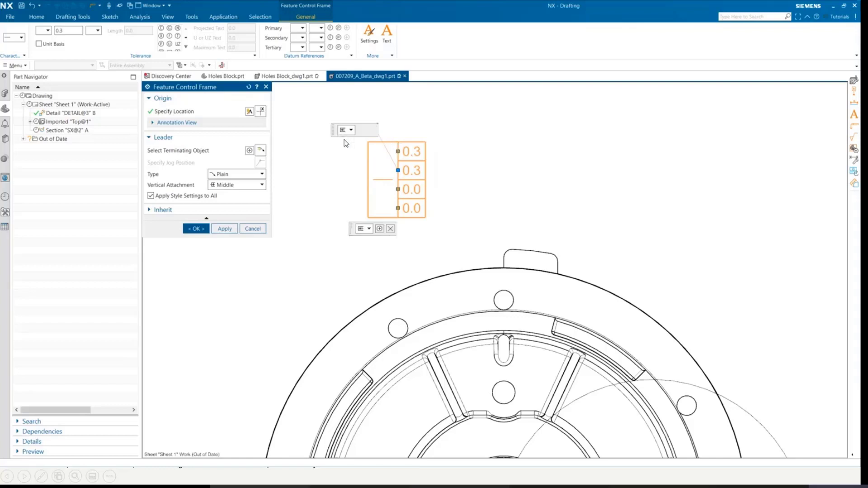
left_click(21, 39)
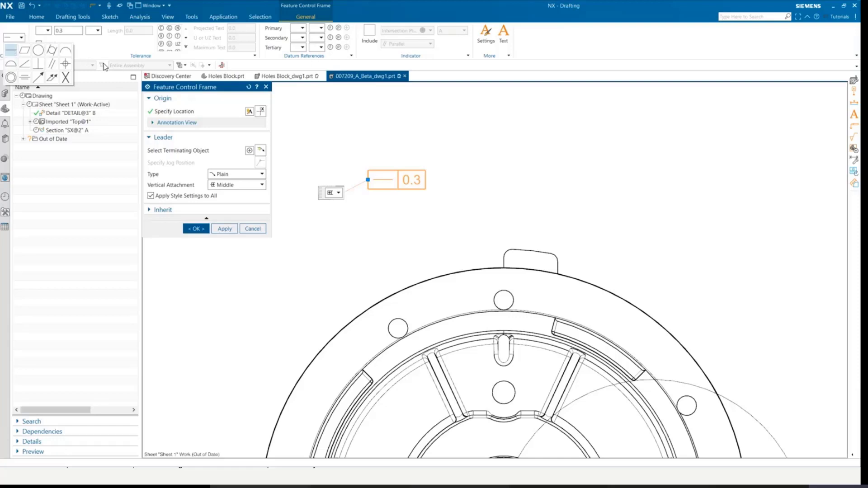
left_click(24, 50)
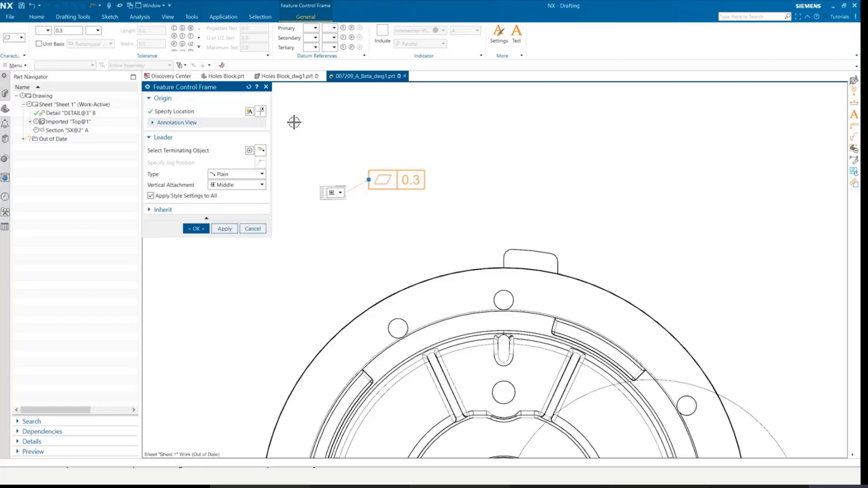
Set the flatness tolerance to 0.1 and enable its rectangular unit basis
right_click(69, 31)
left_click(69, 31)
type("0.")
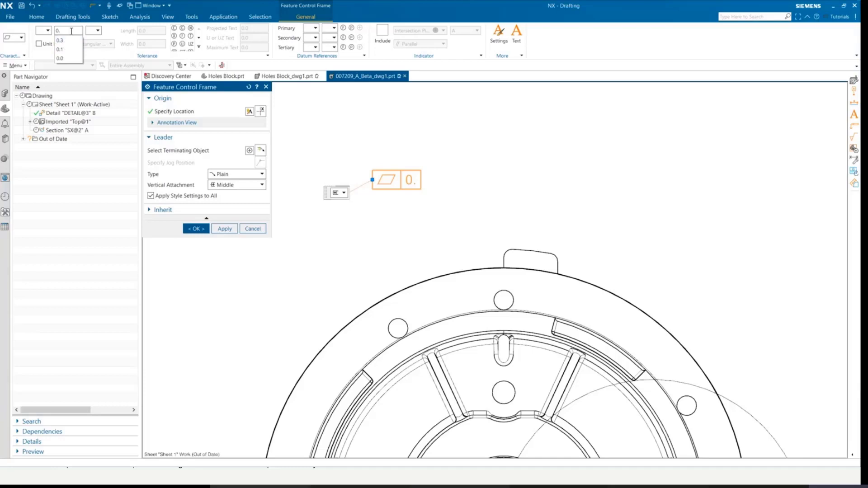
left_click(59, 50)
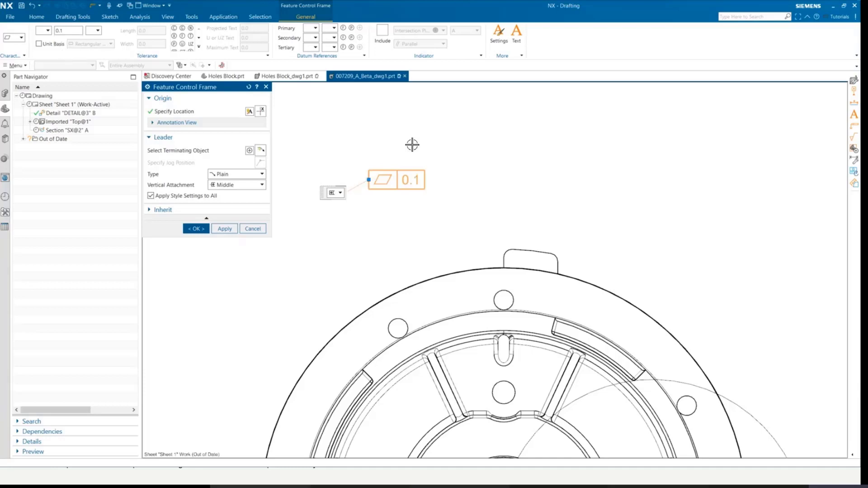
left_click(38, 43)
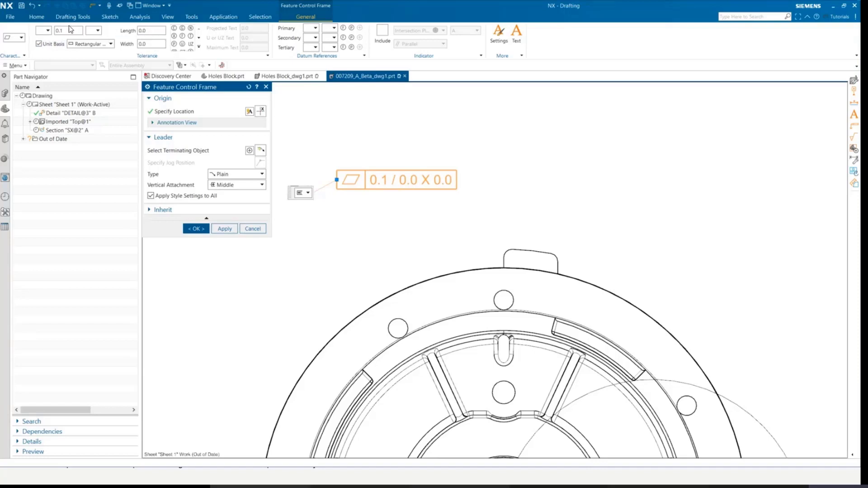
Try a diameter symbol in front of the tolerance value and remove it again
left_click(47, 31)
left_click(40, 49)
left_click(47, 30)
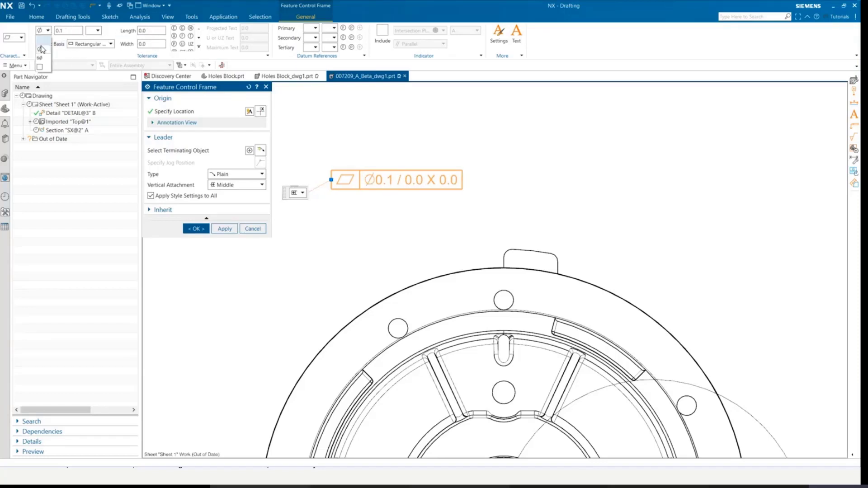
left_click(40, 40)
Add the C and G modifiers to the tolerance and reference primary datum A with the L and F modifiers
left_click(174, 29)
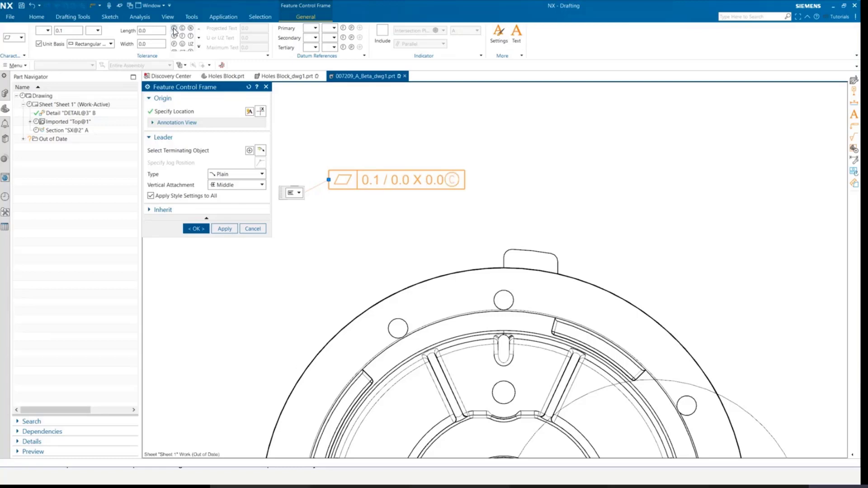
left_click(182, 28)
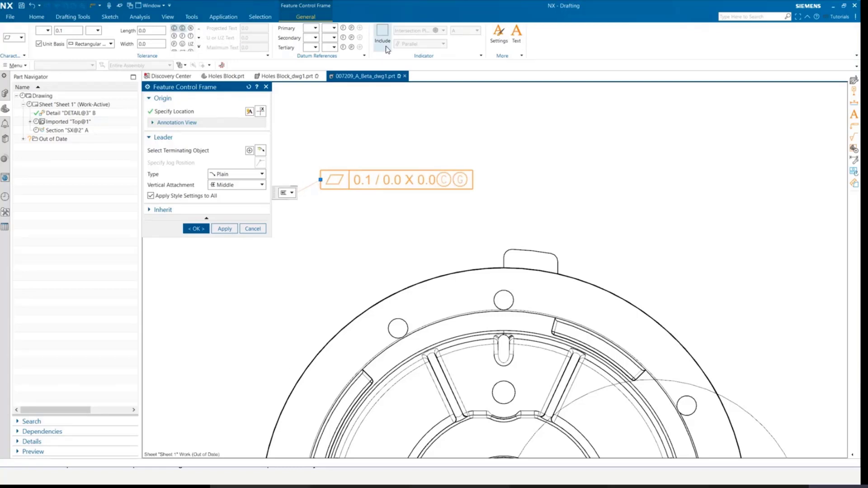
left_click(316, 28)
left_click(309, 42)
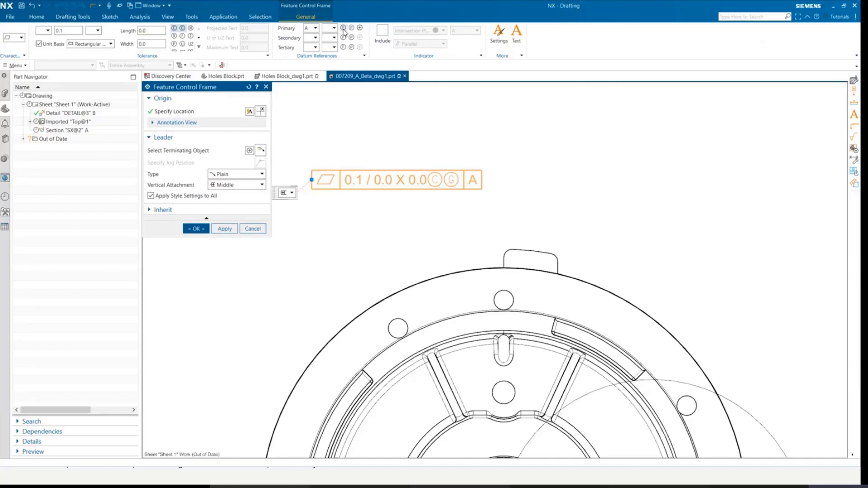
left_click(344, 29)
left_click(334, 28)
left_click(330, 44)
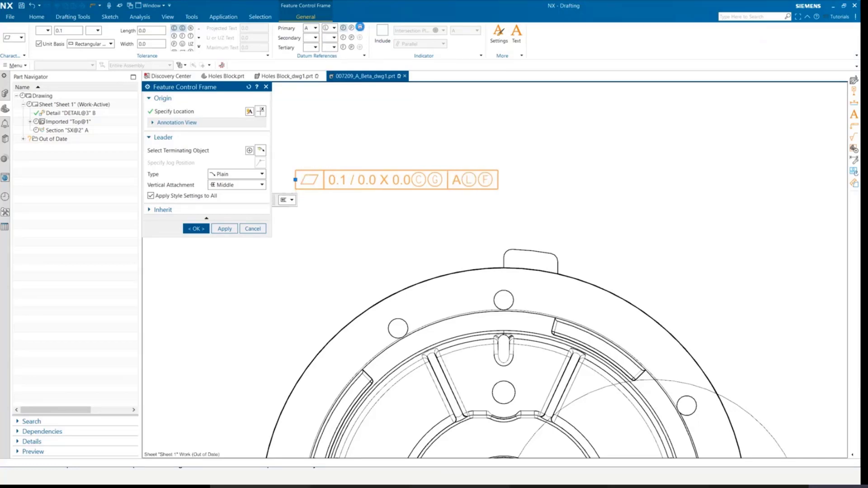
Extend the primary datum to a compound A-A-A reference, giving the two added references the M modifier without F
left_click(360, 27)
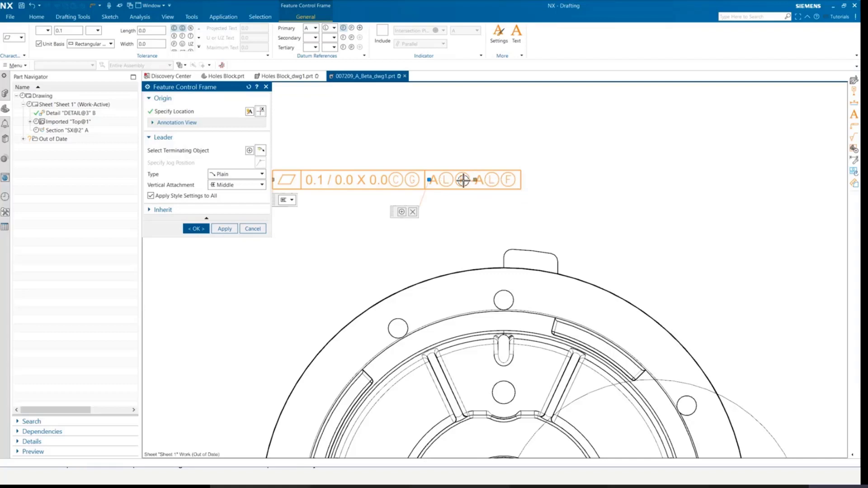
left_click(343, 29)
left_click(334, 28)
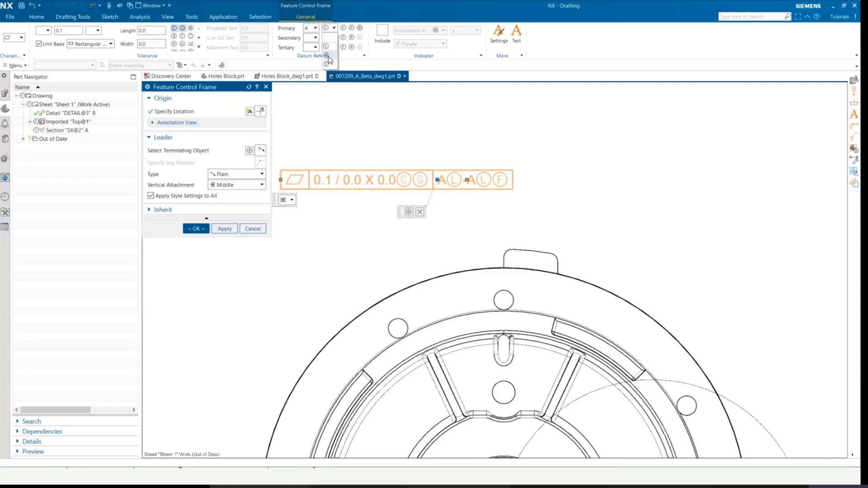
left_click(326, 55)
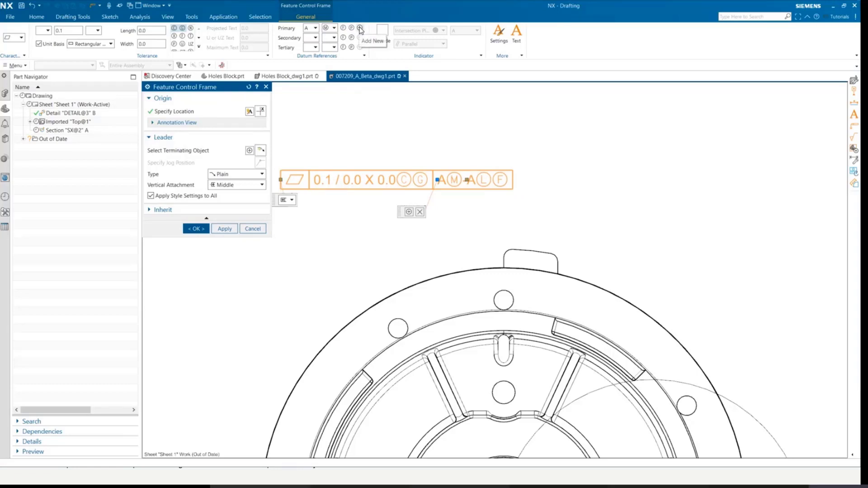
left_click(408, 212)
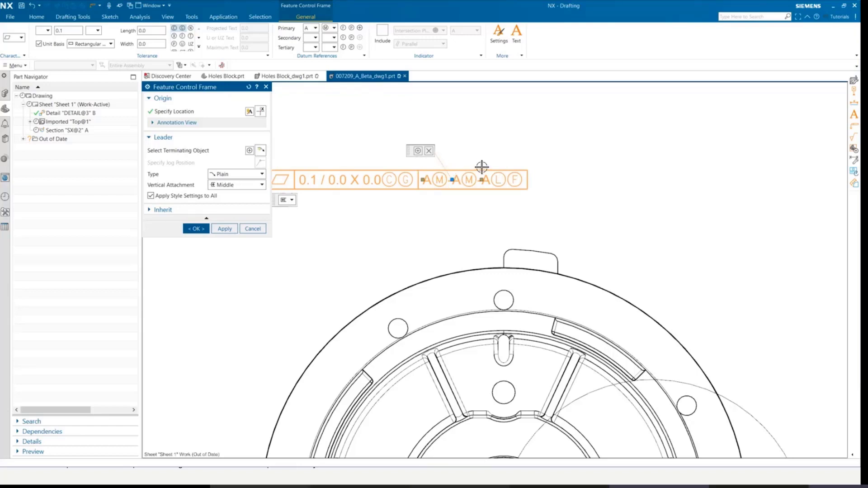
Include an Orientation Plane indicator parallel to datum A after the frame
left_click(381, 38)
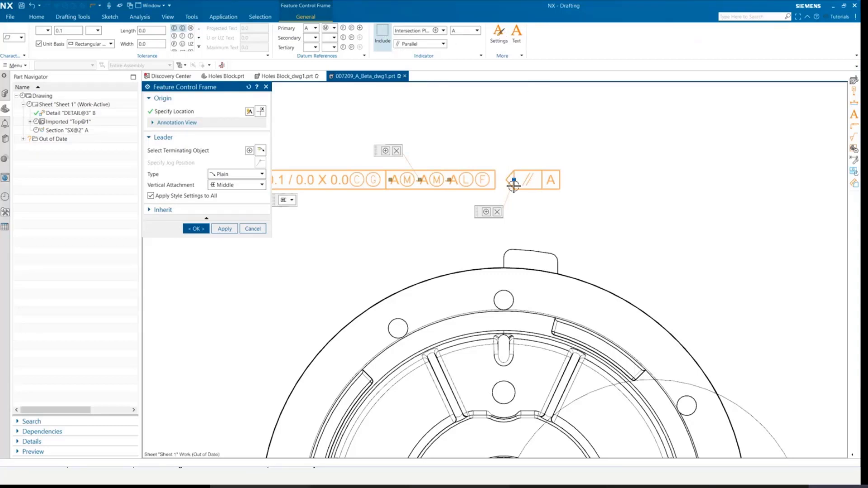
left_click(444, 31)
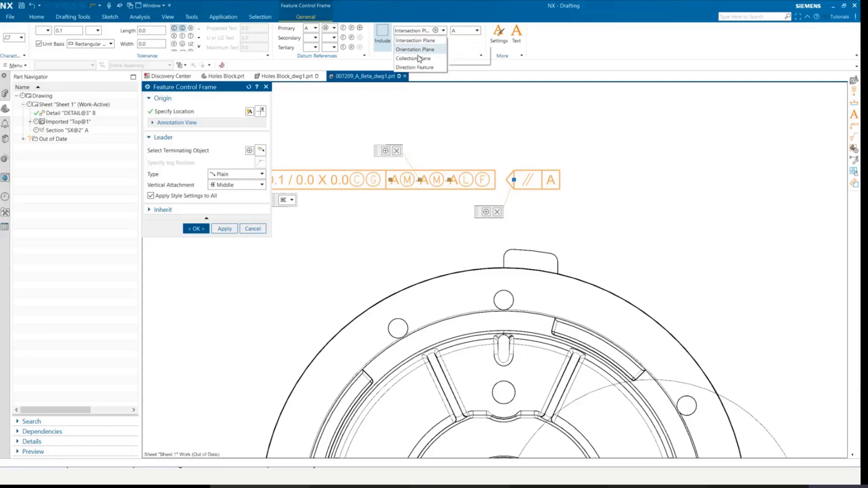
left_click(418, 51)
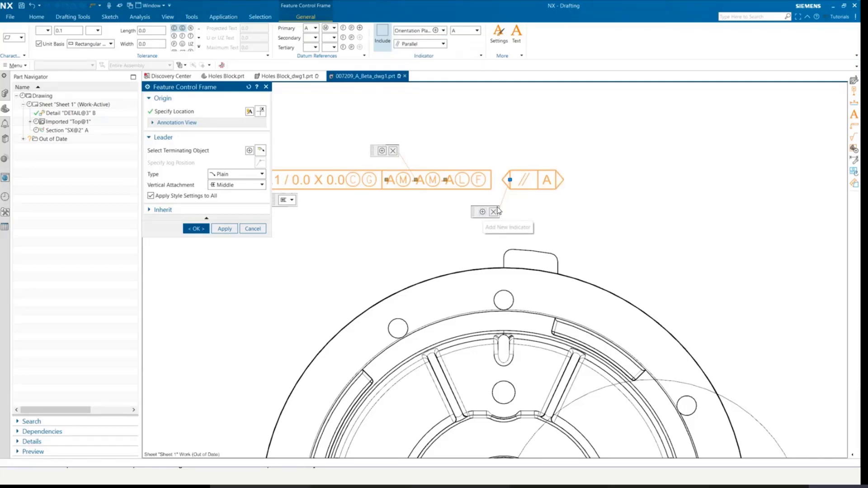
Add a second orientation plane indicator, Perpendicular to datum B, and order it after the parallel one
left_click(482, 212)
right_click(546, 181)
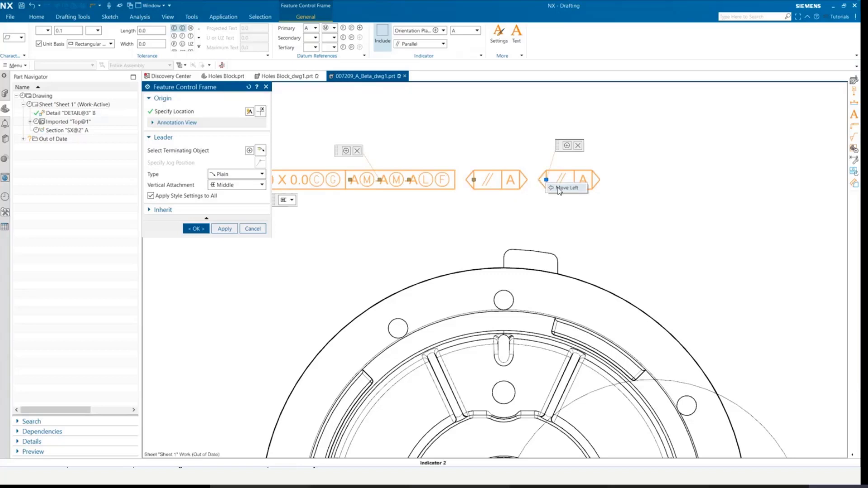
left_click(559, 189)
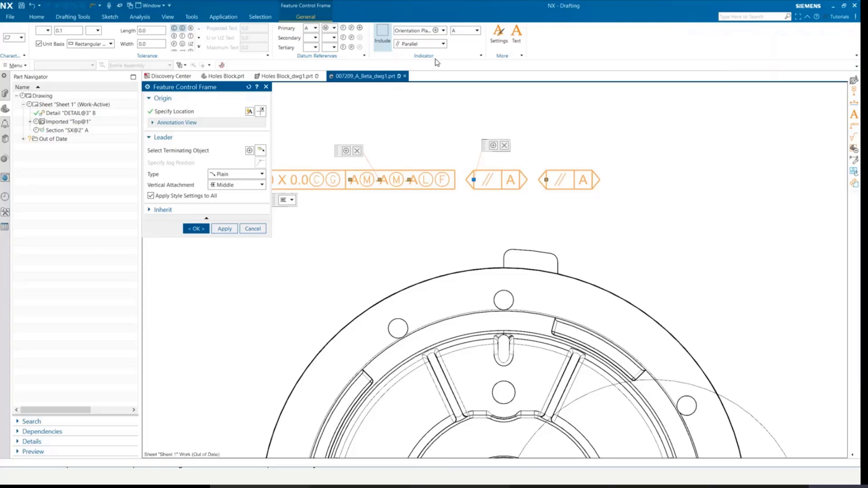
left_click(419, 44)
left_click(417, 62)
left_click(478, 30)
left_click(462, 63)
left_click(475, 190)
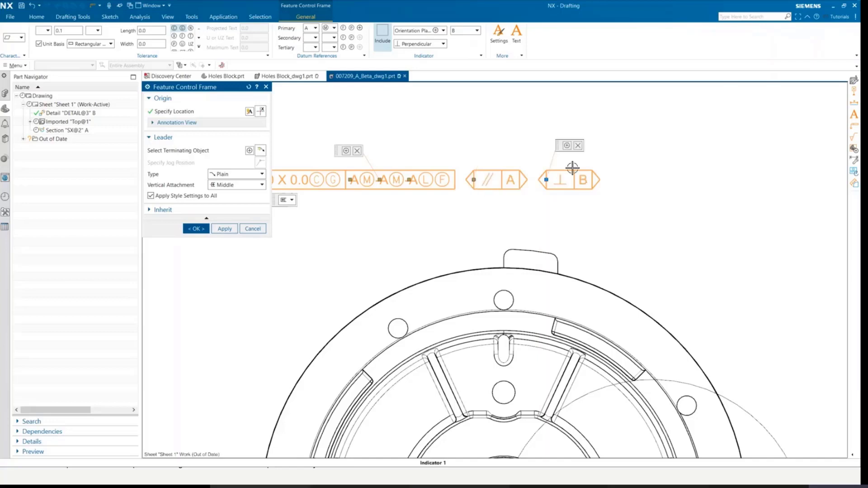
Add the text "Above" over the feature control frame and "Below" under it
left_click(517, 36)
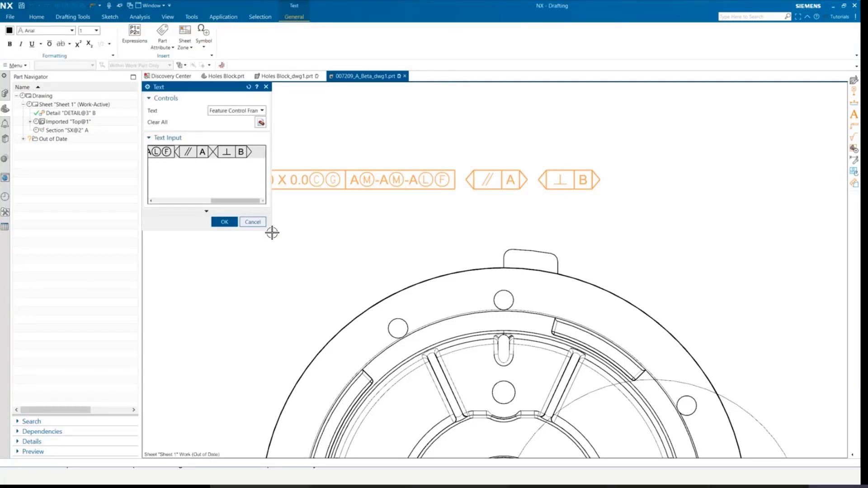
left_click_drag(270, 229, 452, 217)
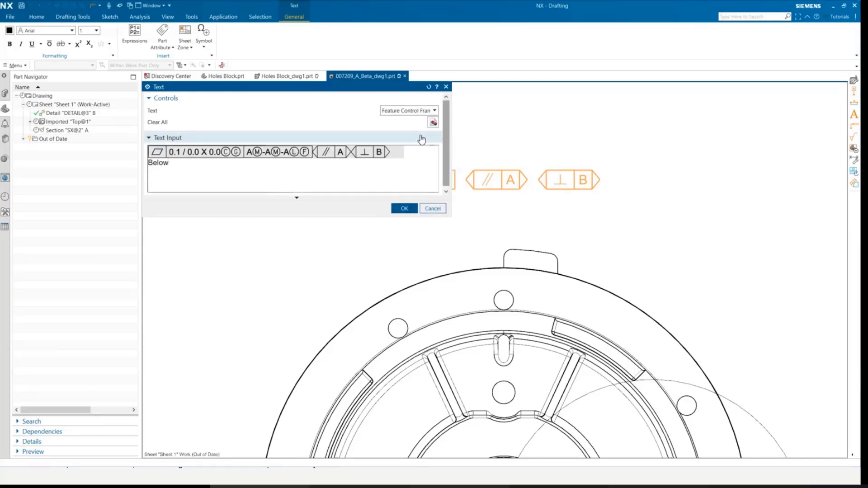
key("Return")
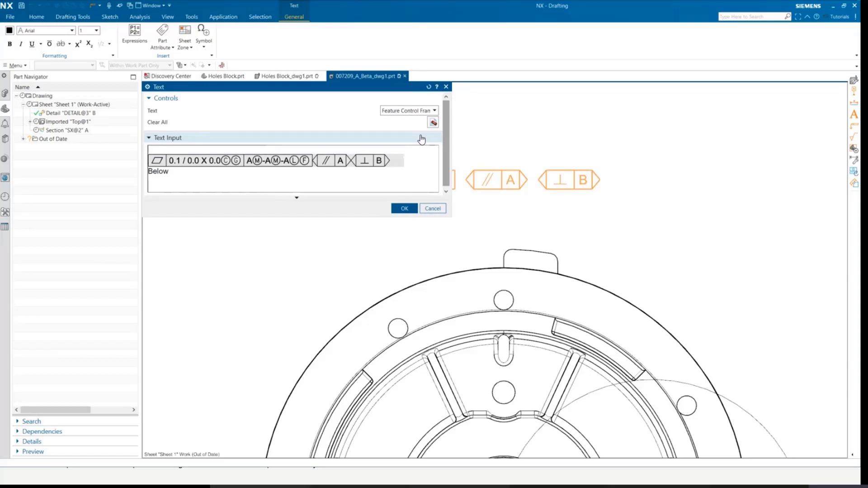
type("Above")
left_click(404, 208)
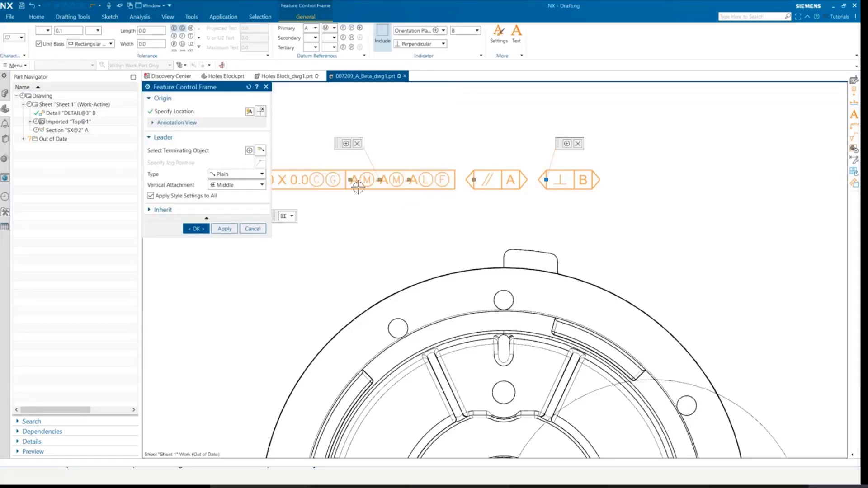
middle_click_drag(359, 187, 528, 188, "shift")
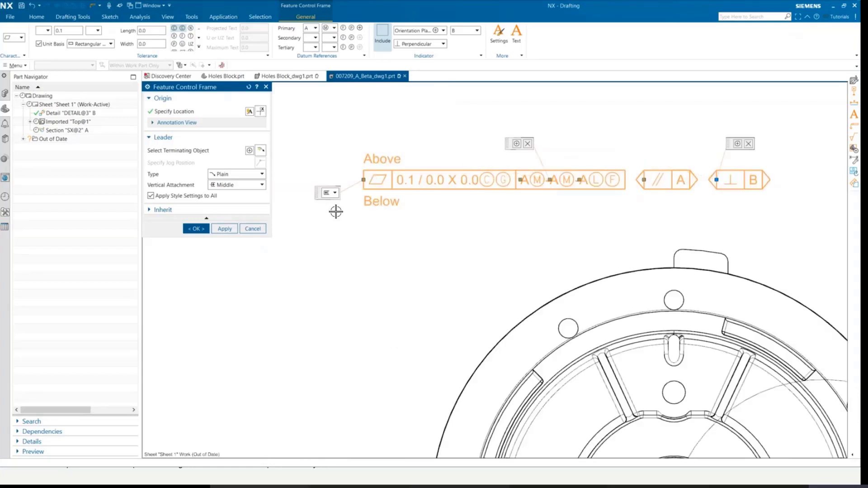